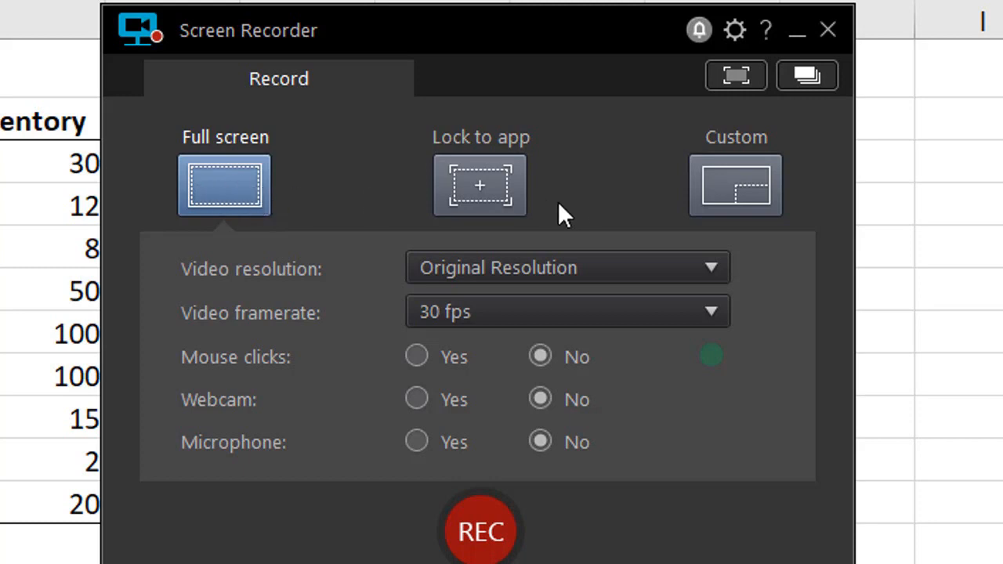
# Step: Switch the capture mode to Custom and outline a recording area of about 728 by 359 over the upper worksheet
pyautogui.click(492, 185)
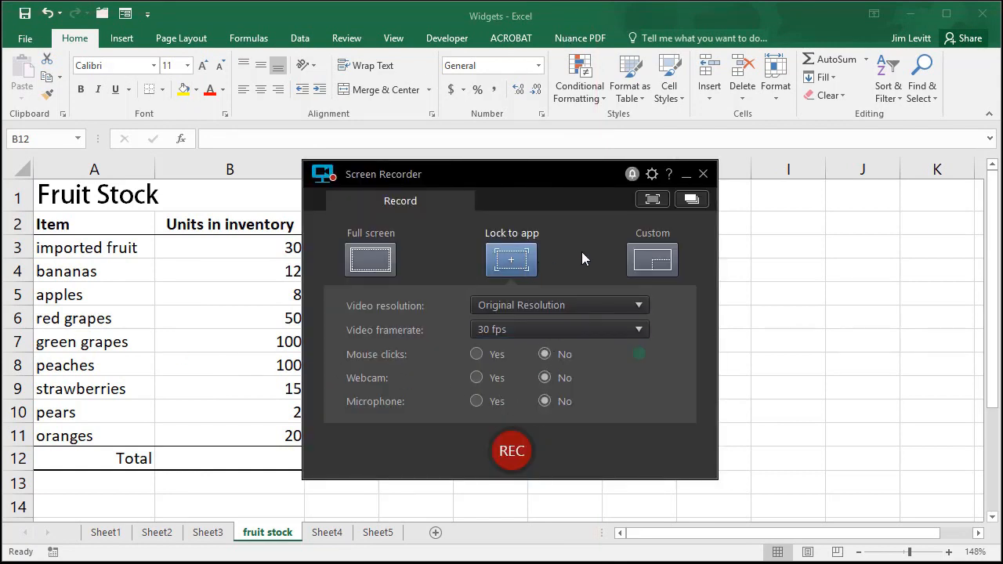
pyautogui.click(651, 261)
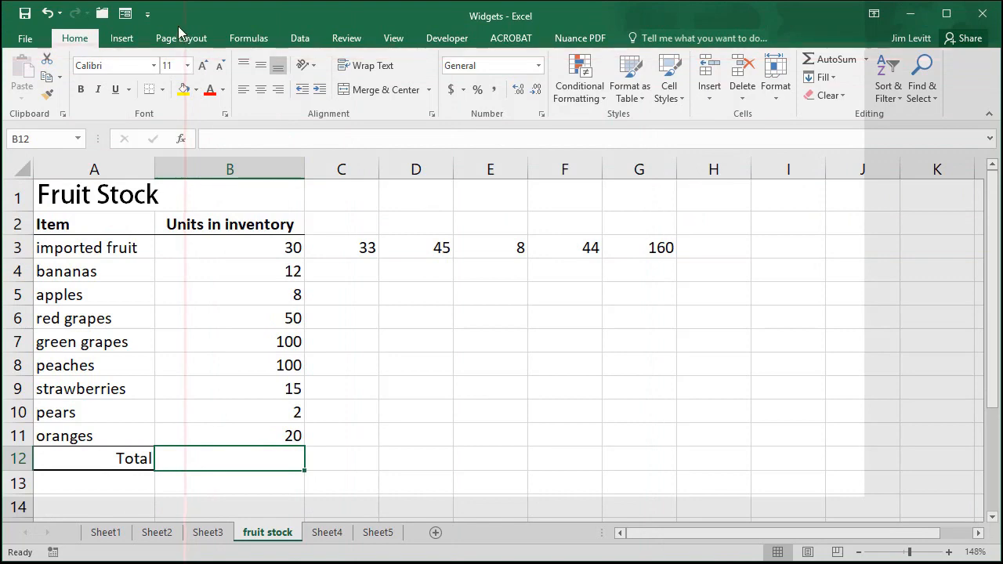
pyautogui.moveTo(135, 17); pyautogui.dragTo(704, 300)
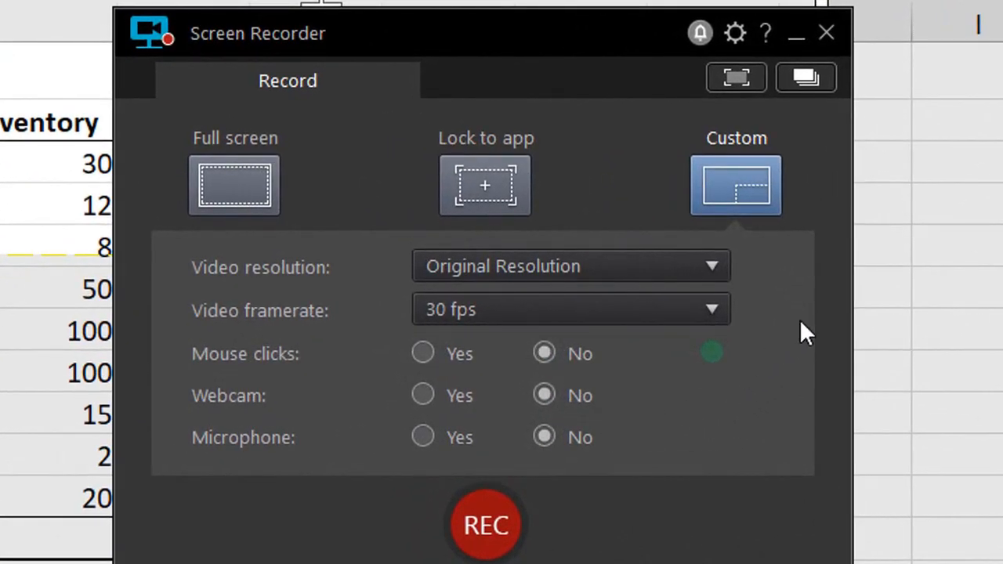
# Step: Check the available video resolution and video framerate options without changing either setting
pyautogui.click(711, 262)
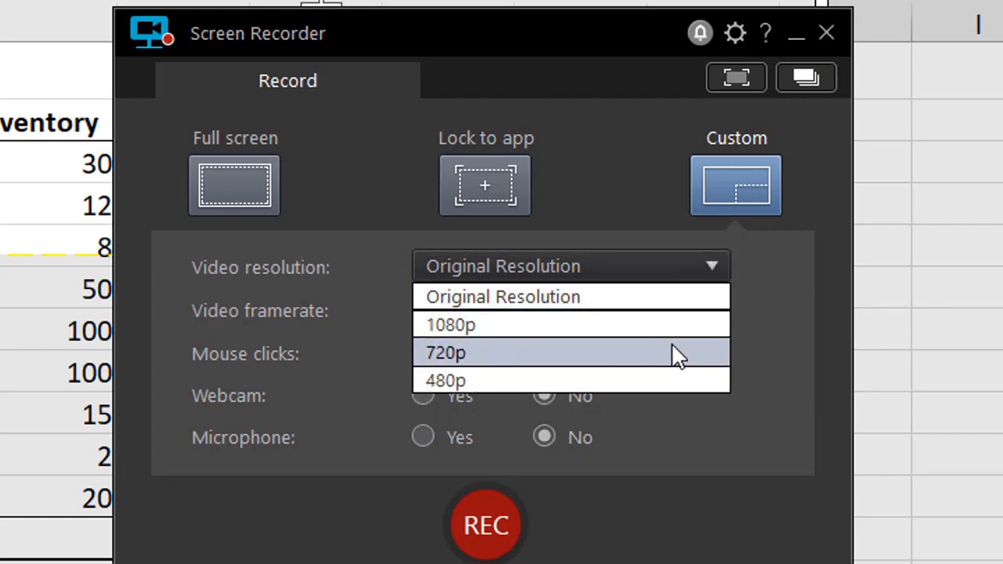
pyautogui.click(773, 320)
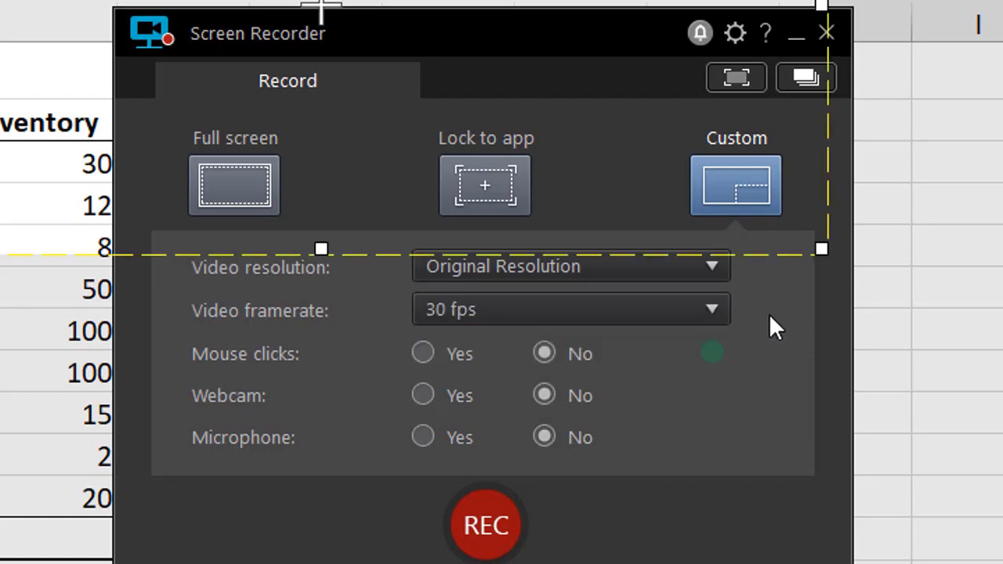
pyautogui.click(713, 307)
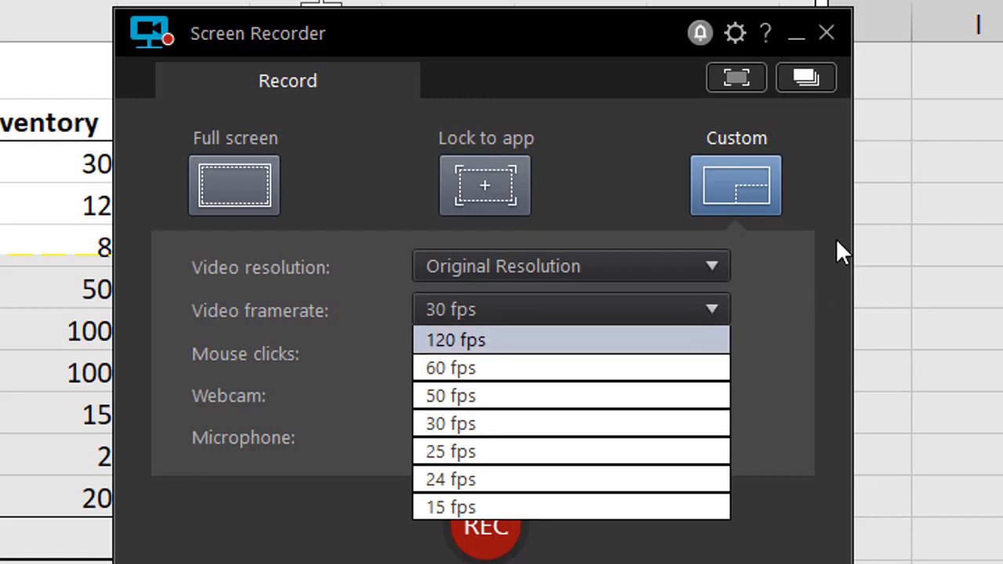
pyautogui.click(806, 212)
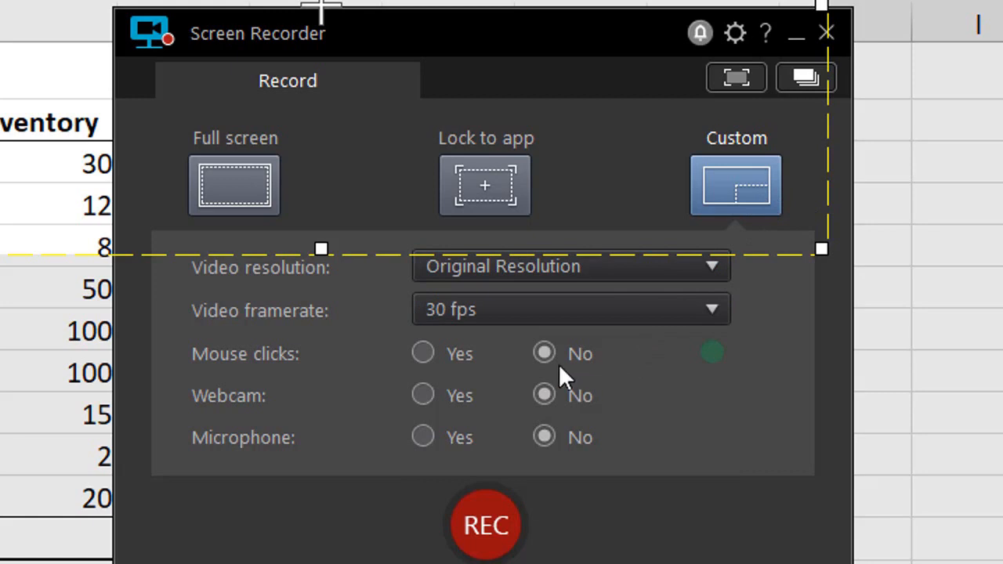
# Step: Enable recording of mouse clicks and set their highlight color to light blue
pyautogui.click(423, 350)
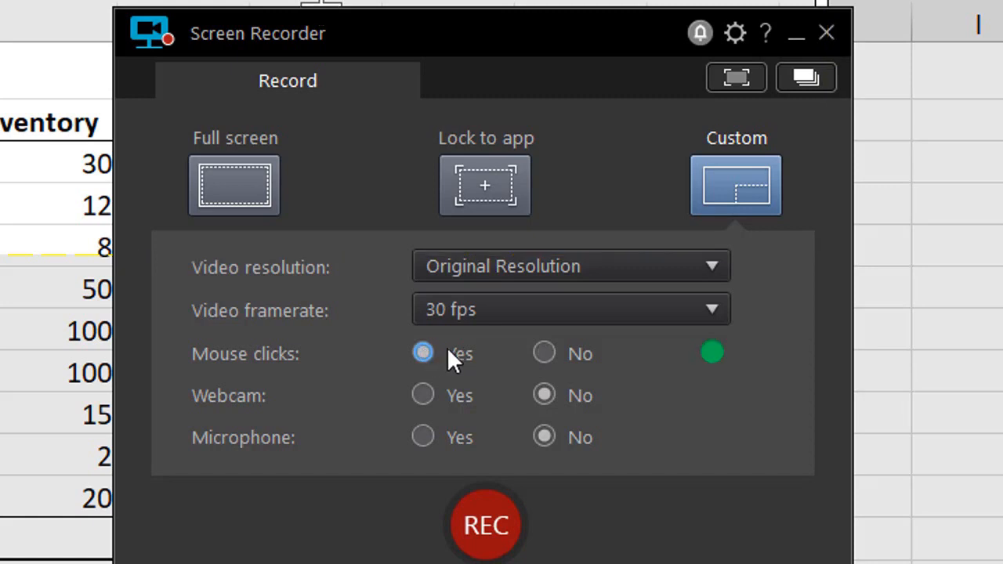
pyautogui.click(711, 352)
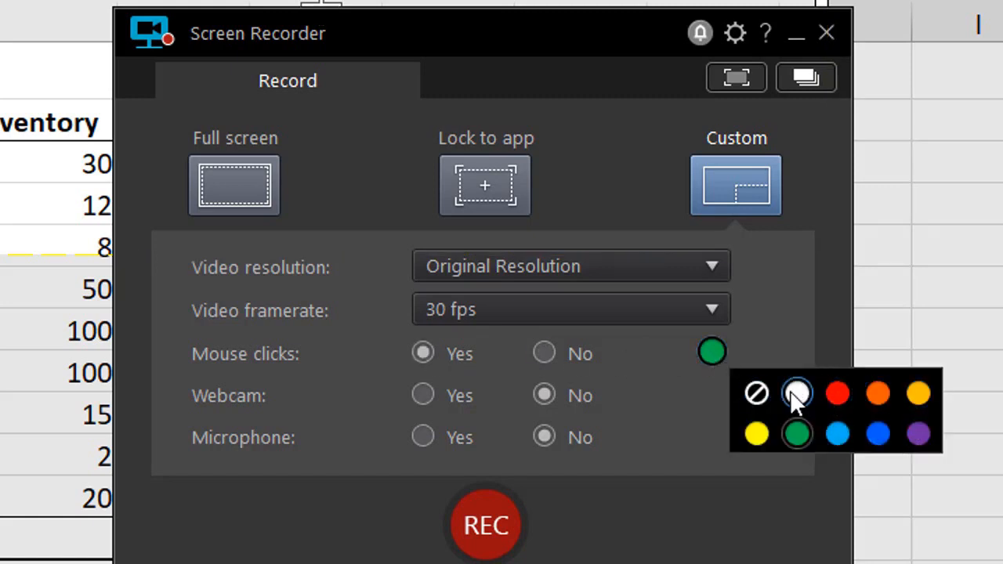
pyautogui.click(837, 433)
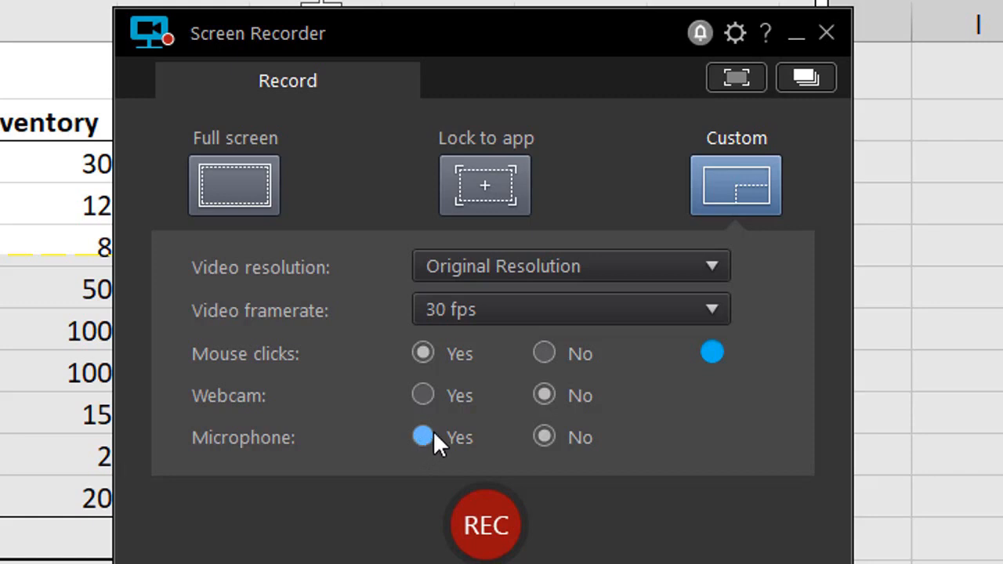
# Step: Open the recorder's File preferences and choose .png as the screenshot file format
pyautogui.click(734, 26)
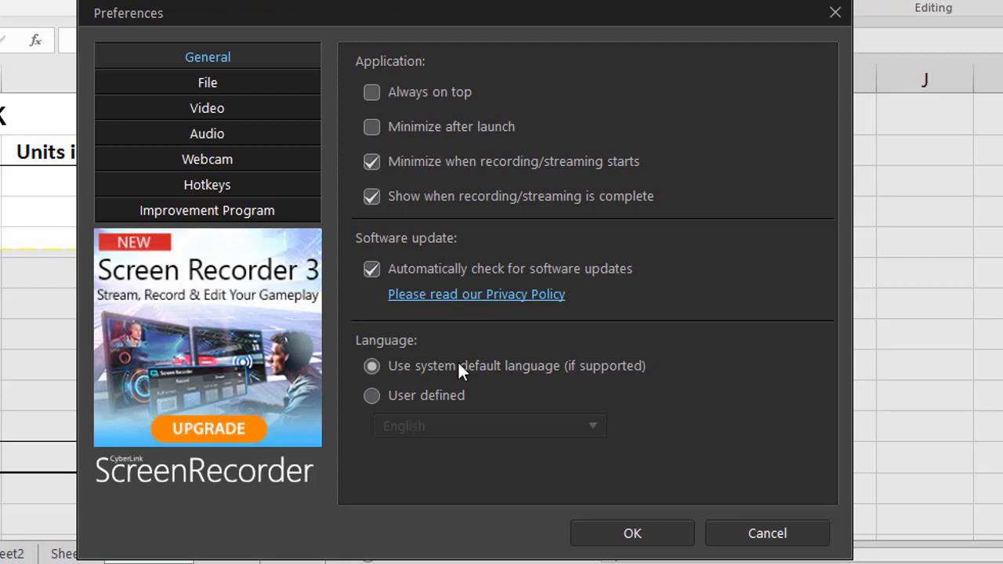
pyautogui.click(243, 83)
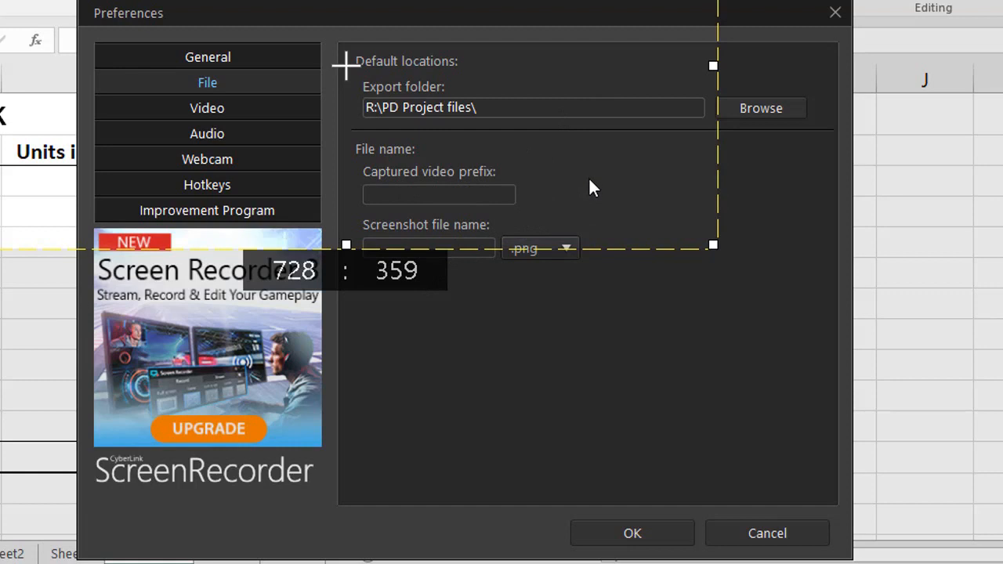
pyautogui.click(565, 249)
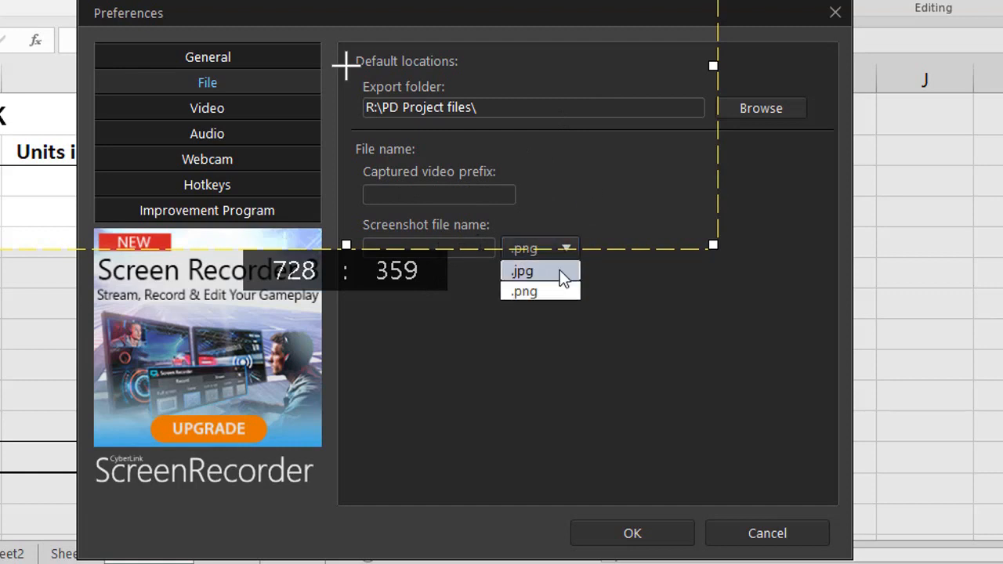
pyautogui.click(538, 292)
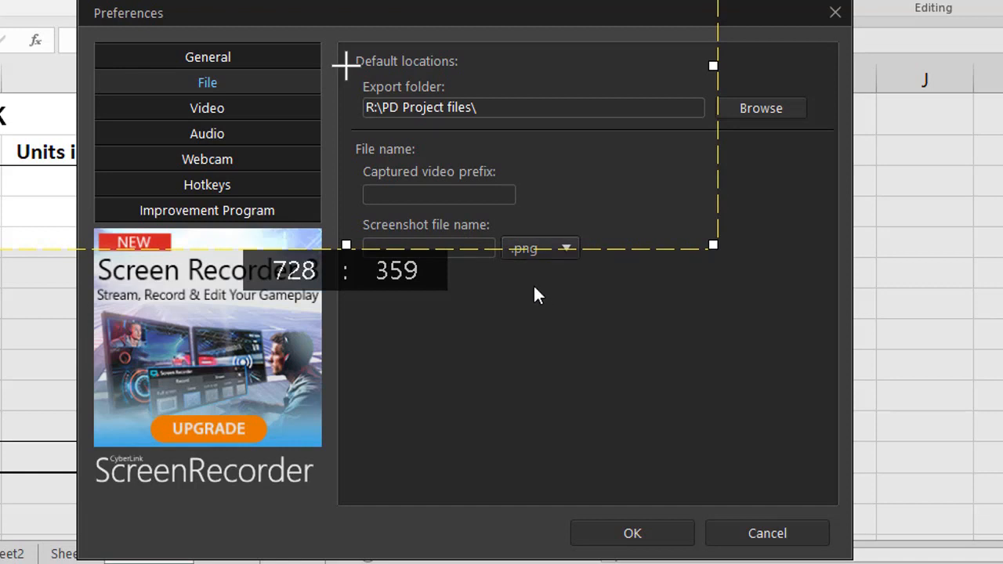
# Step: Show the Video preferences and enlarge the custom recording area toward its lower-right corner, well beyond the preferences window
pyautogui.click(239, 109)
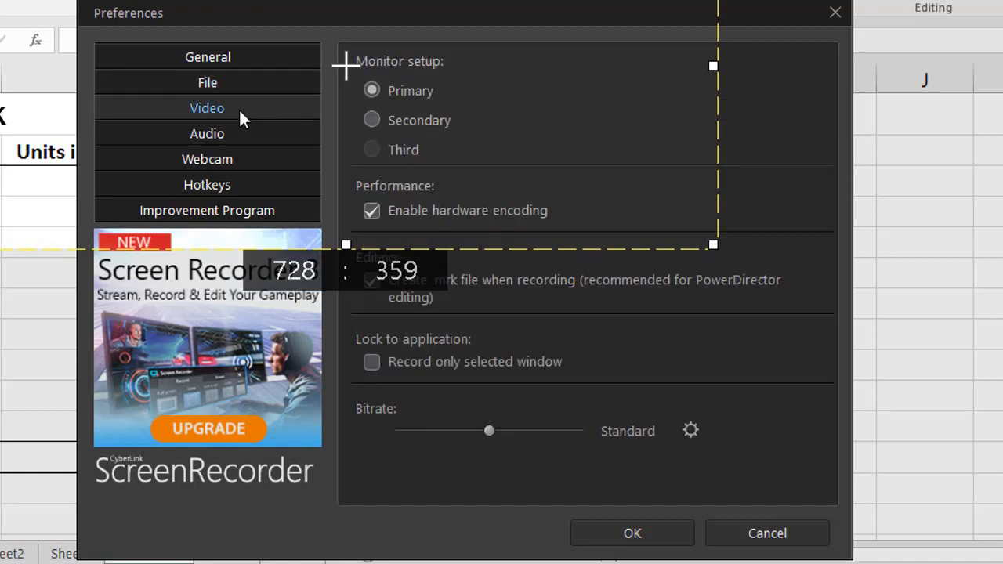
pyautogui.moveTo(726, 251); pyautogui.dragTo(723, 244)
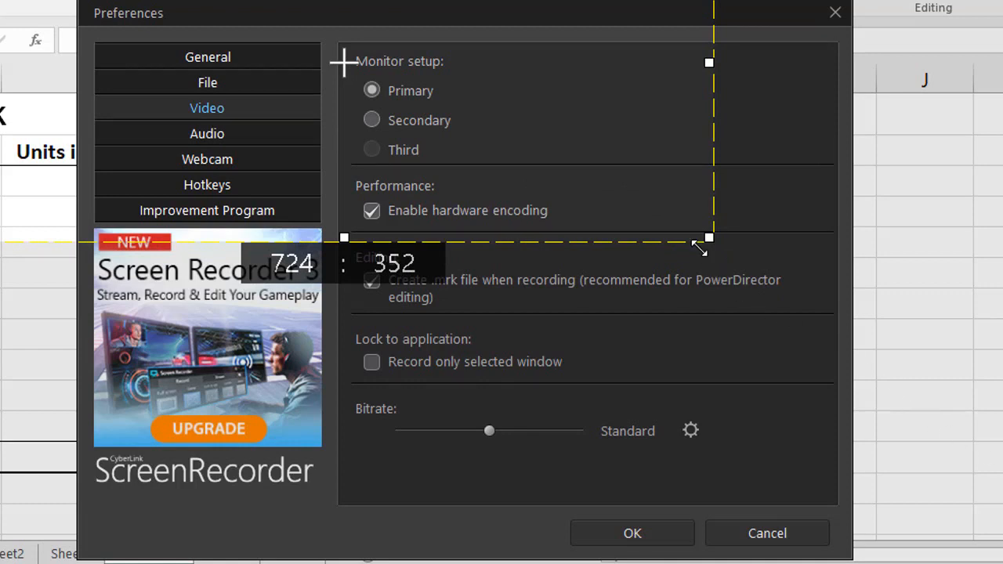
pyautogui.moveTo(714, 243); pyautogui.dragTo(1002, 494)
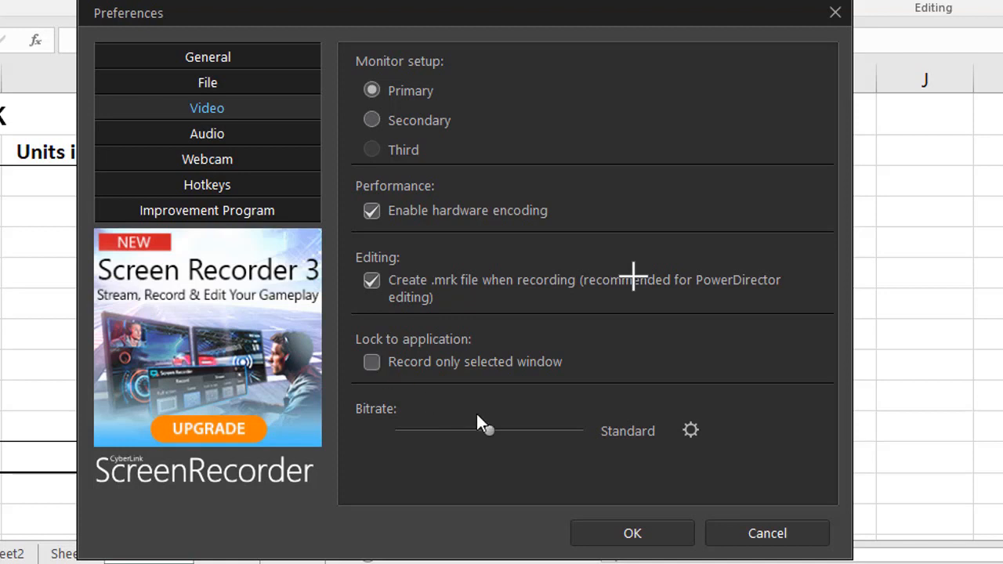
# Step: Check the custom video bitrate settings and the microphone and input device choices in the Audio preferences
pyautogui.click(693, 428)
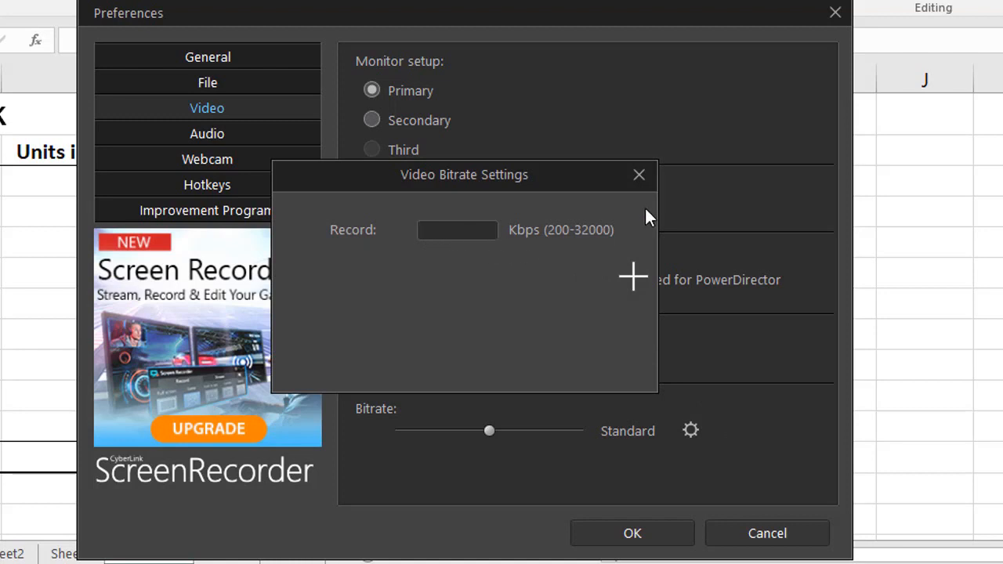
pyautogui.click(640, 175)
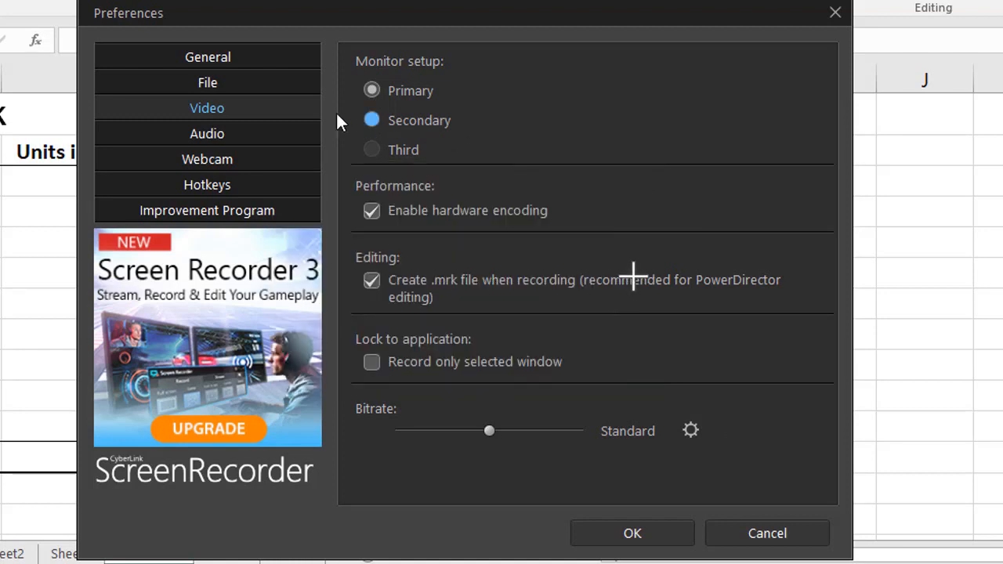
pyautogui.click(267, 135)
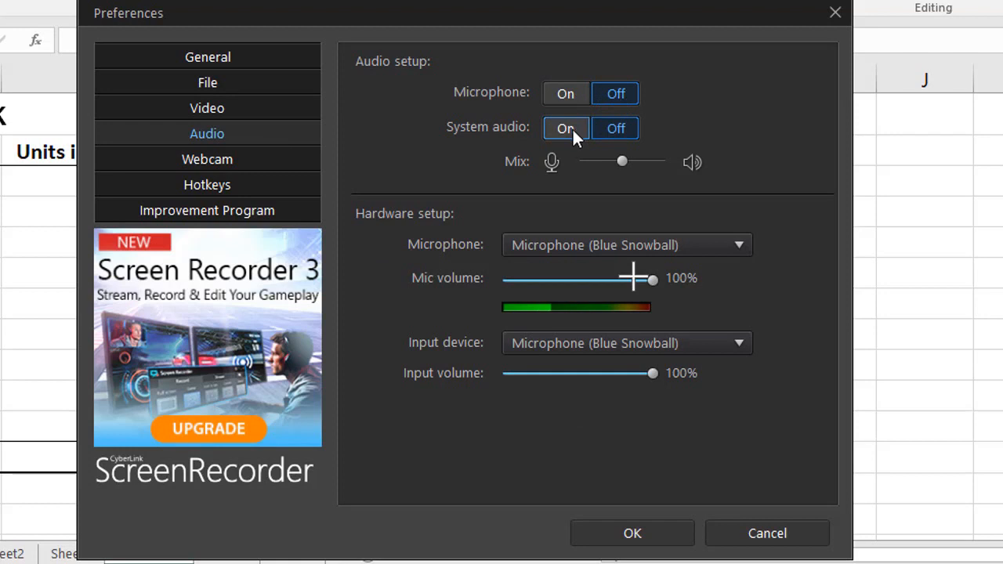
pyautogui.click(741, 245)
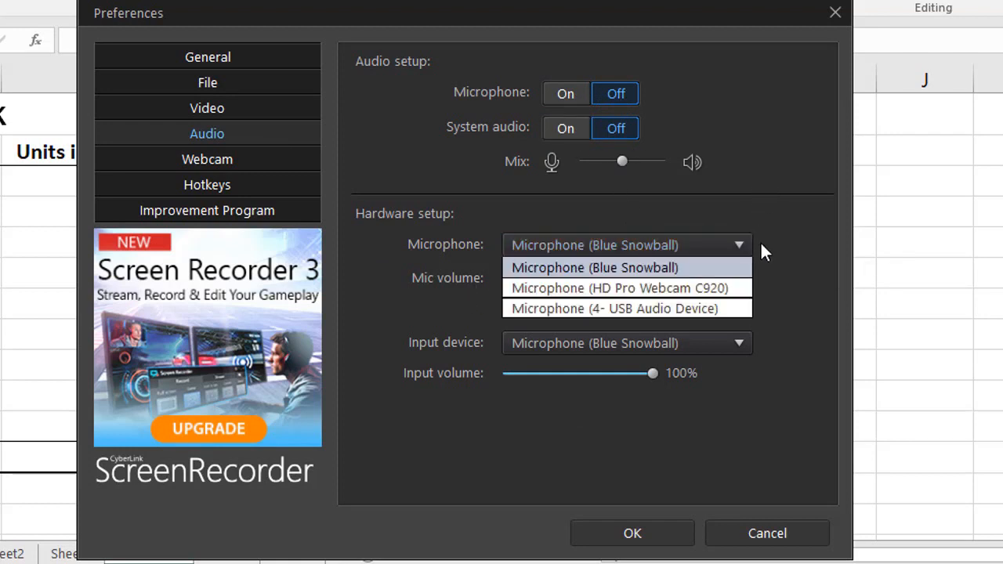
pyautogui.click(790, 251)
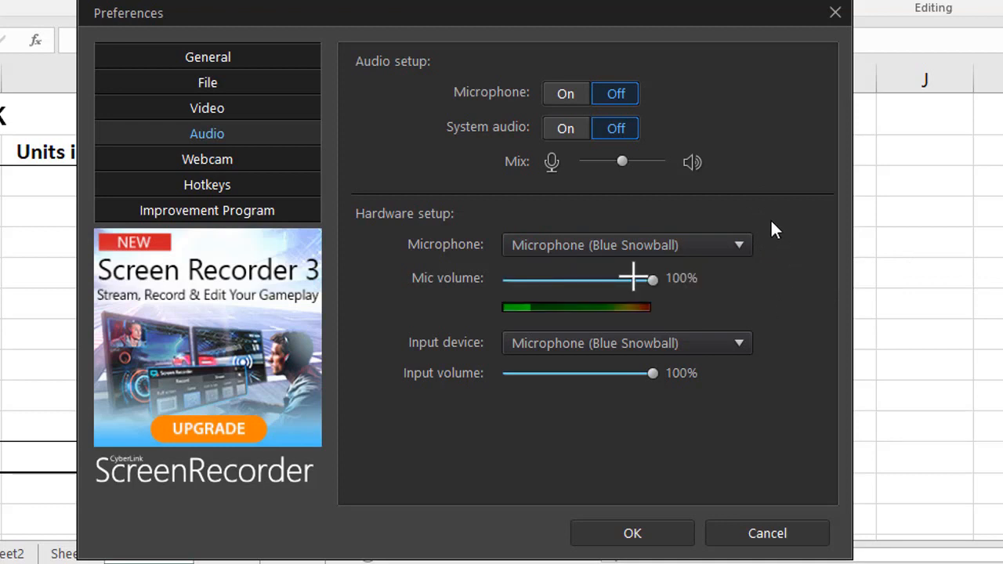
pyautogui.click(739, 344)
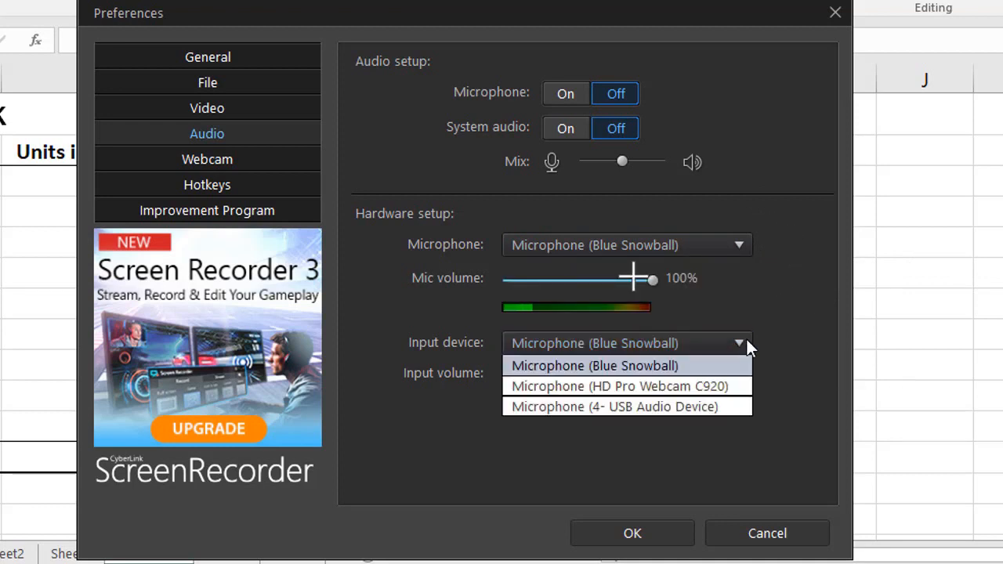
pyautogui.click(802, 288)
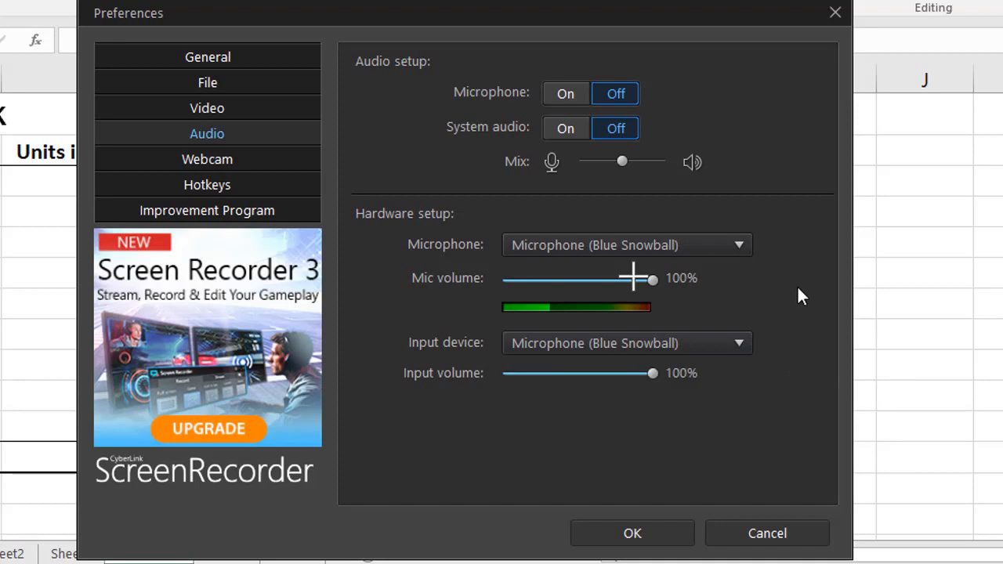
# Step: Review the device, resolution and framerate options in the Webcam preferences without changing them
pyautogui.click(250, 159)
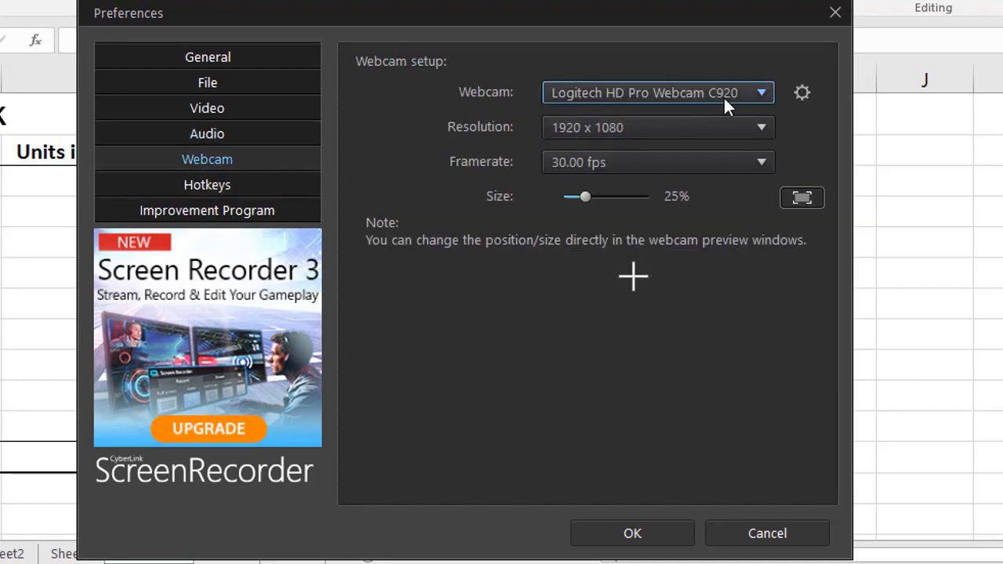
pyautogui.click(760, 94)
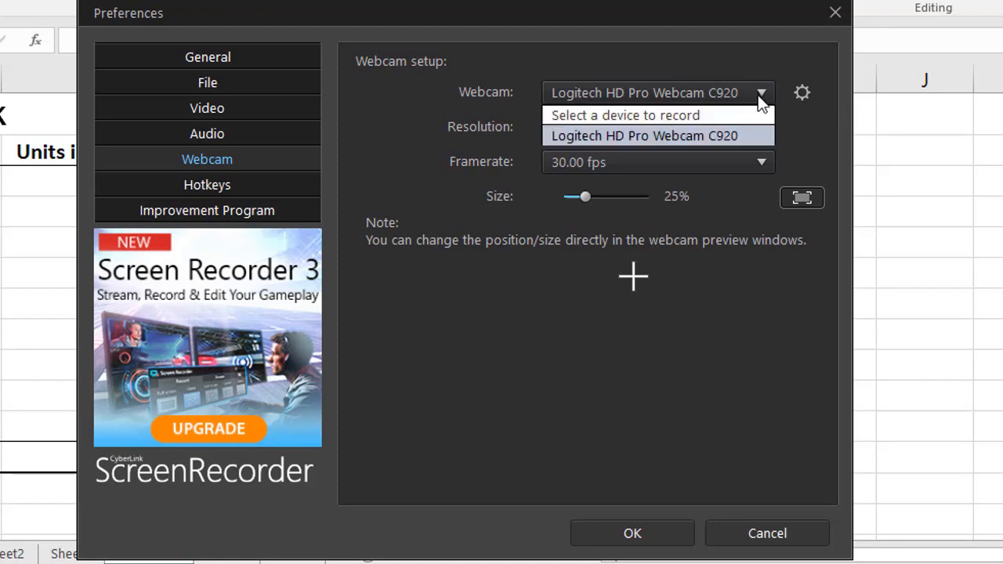
pyautogui.click(664, 63)
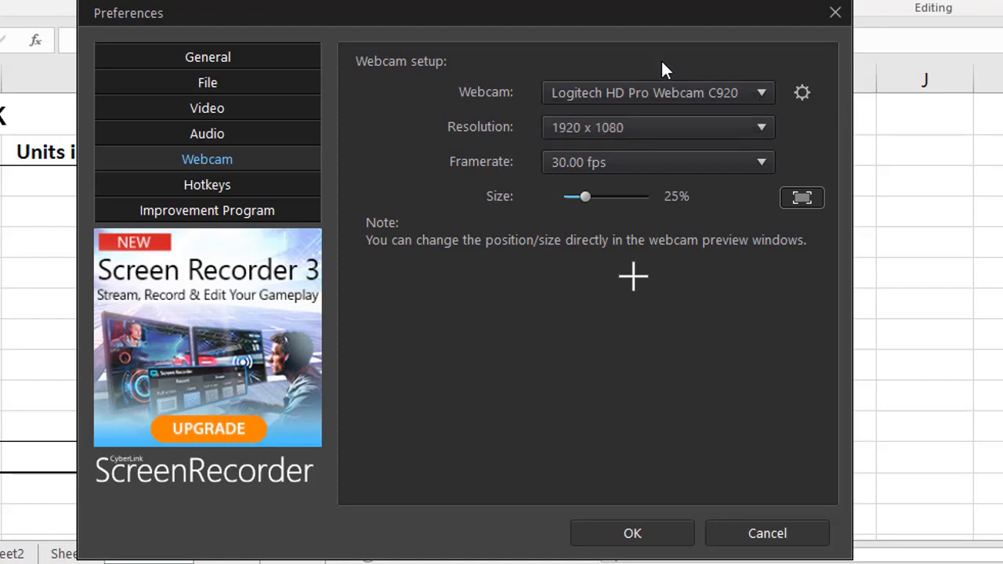
pyautogui.click(762, 128)
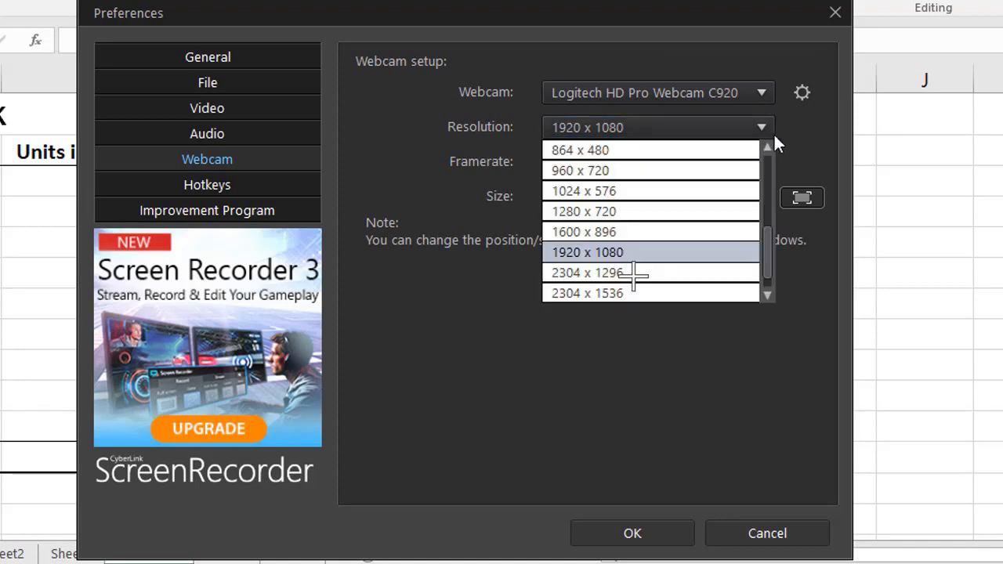
pyautogui.click(804, 154)
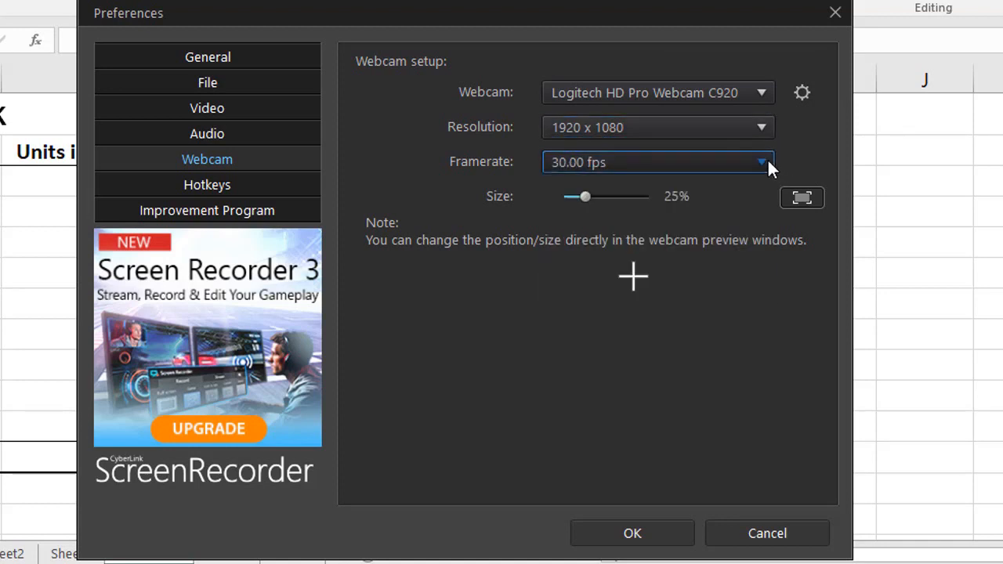
pyautogui.click(768, 162)
pyautogui.click(806, 156)
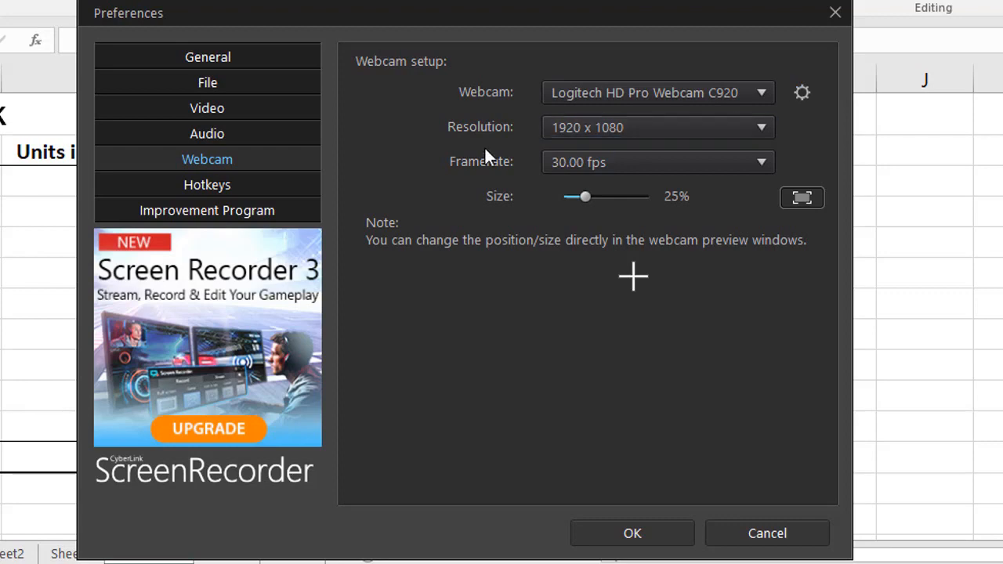
# Step: Review the Hotkeys and Improvement Program preferences, dismissing the upgrade offer, and save the preferences
pyautogui.click(270, 185)
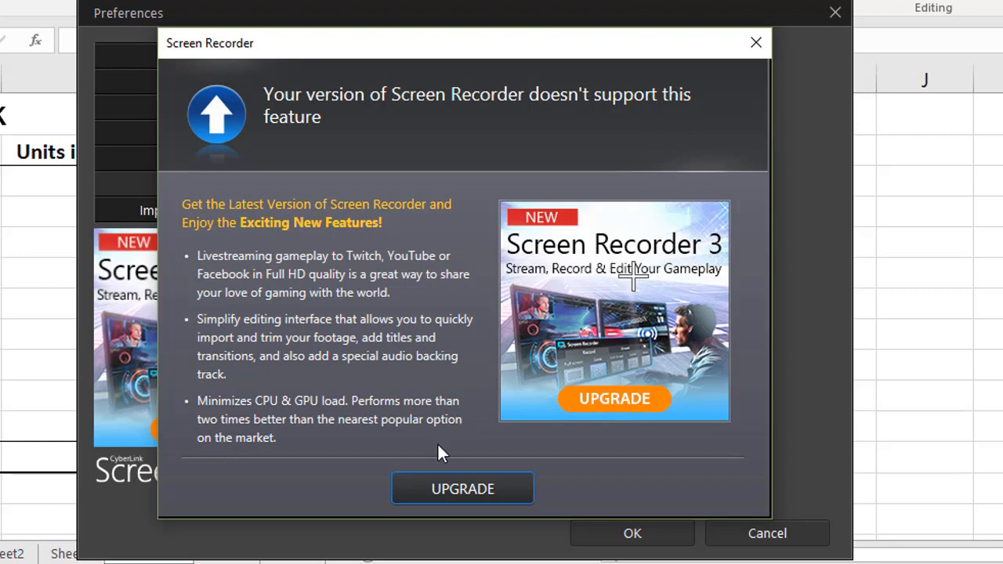
pyautogui.click(757, 43)
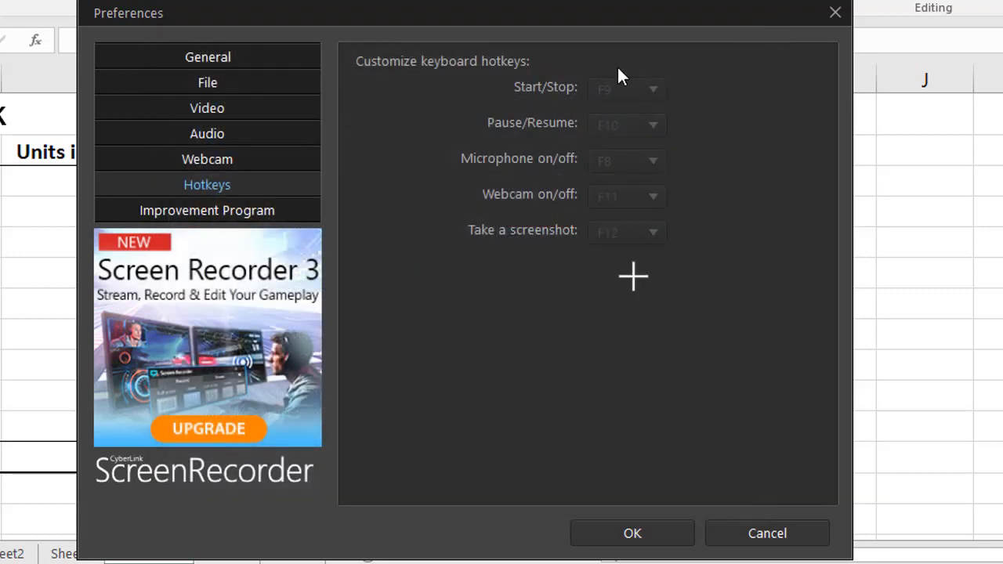
pyautogui.click(250, 209)
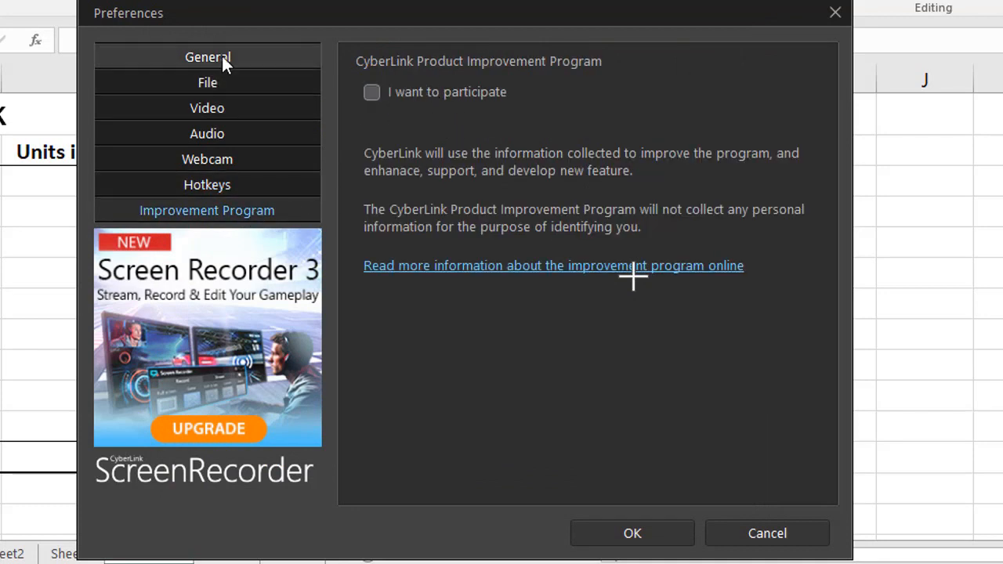
pyautogui.click(655, 541)
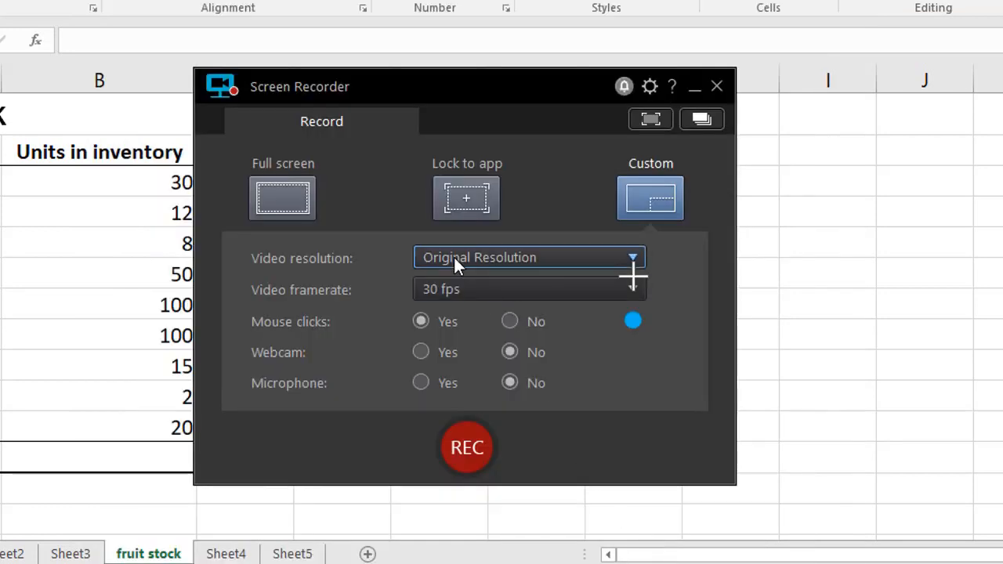
# Step: Open the preview of the custom recording area and reposition its window
pyautogui.click(649, 119)
pyautogui.moveTo(663, 61); pyautogui.dragTo(725, 13)
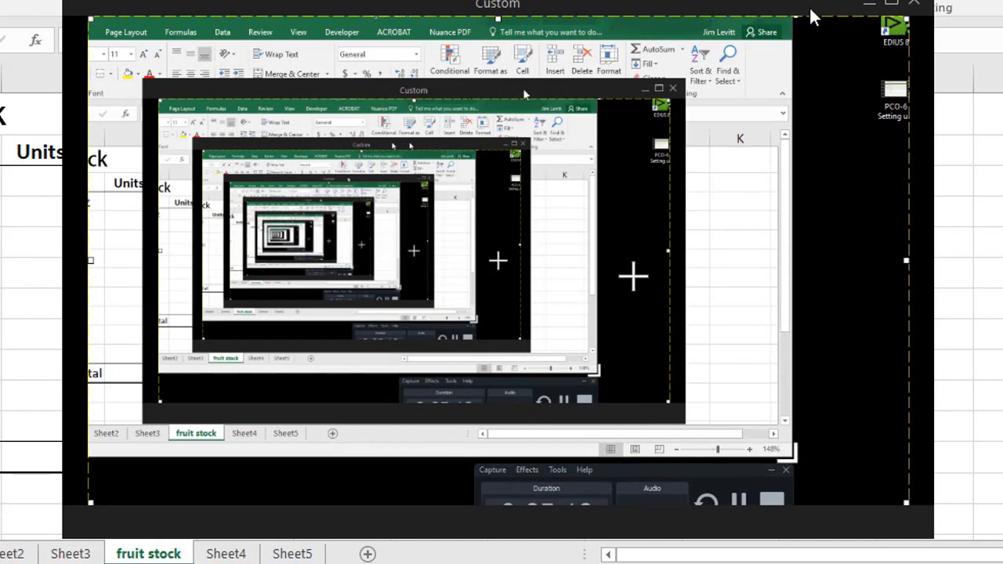
# Step: Close the custom area preview and check the recorder's capture library, hiding it again
pyautogui.click(914, 5)
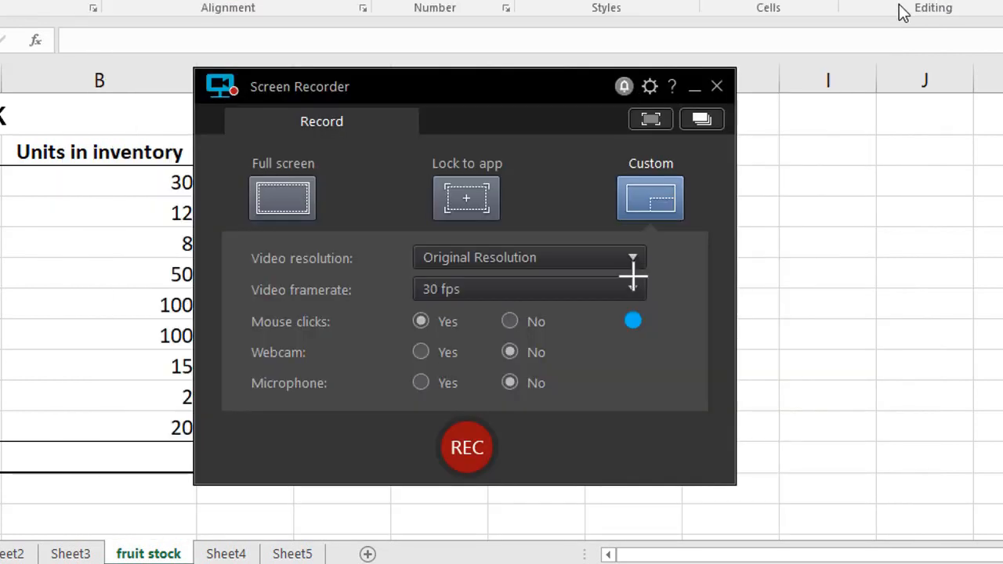
pyautogui.click(702, 119)
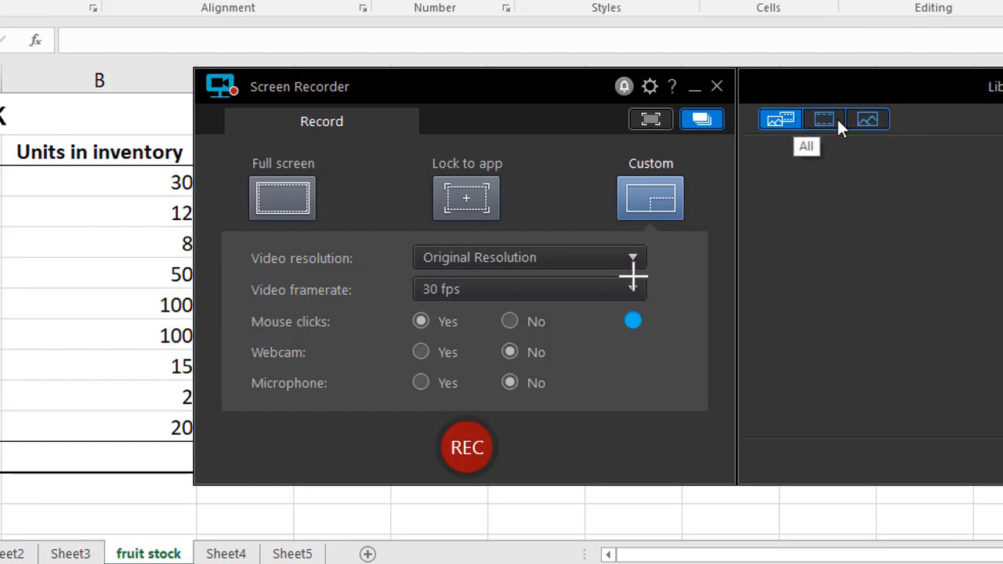
pyautogui.click(702, 118)
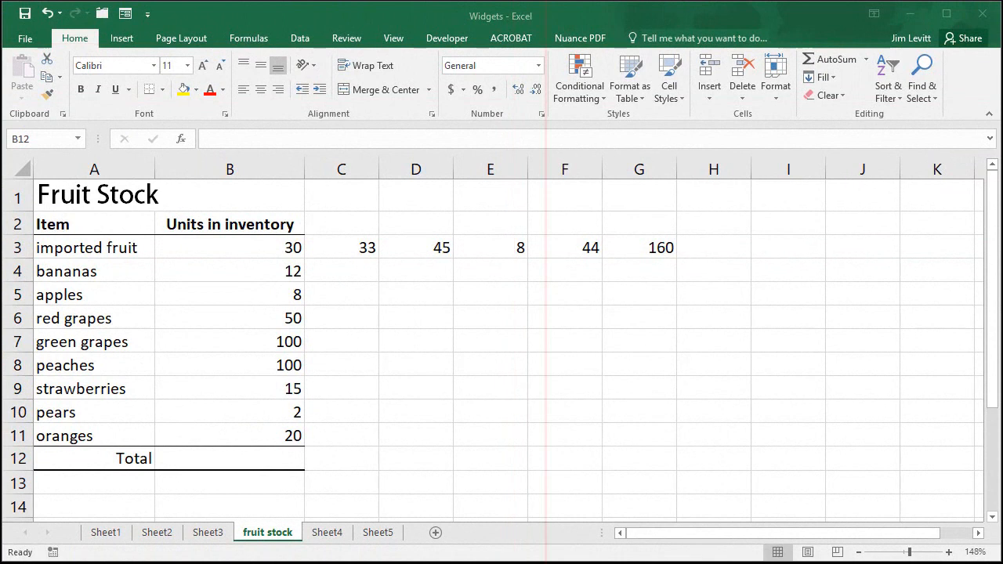
# Step: Lock the recorder to the Excel window and record applying AutoSum to the inventory total in cell B12
pyautogui.click(530, 19)
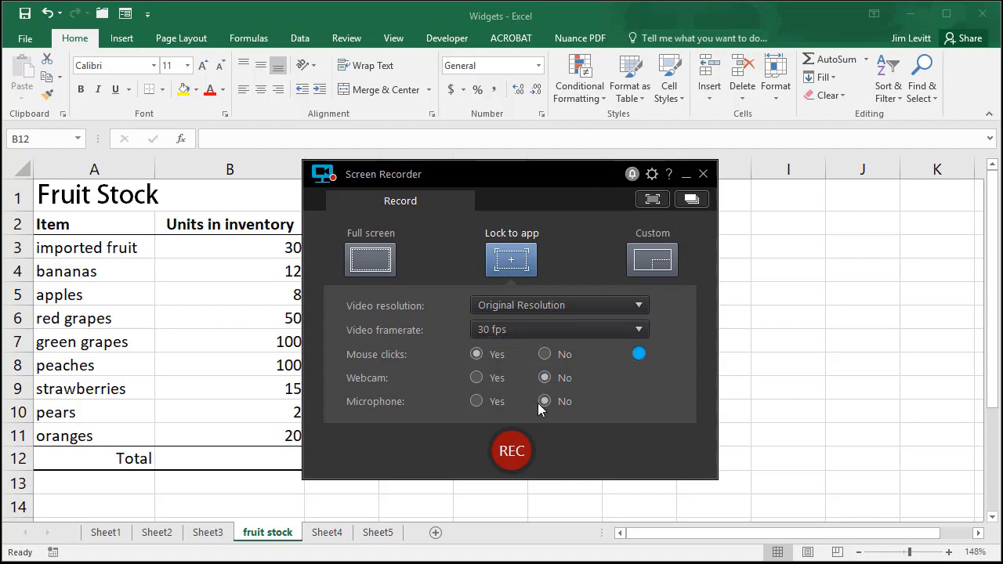
pyautogui.click(514, 461)
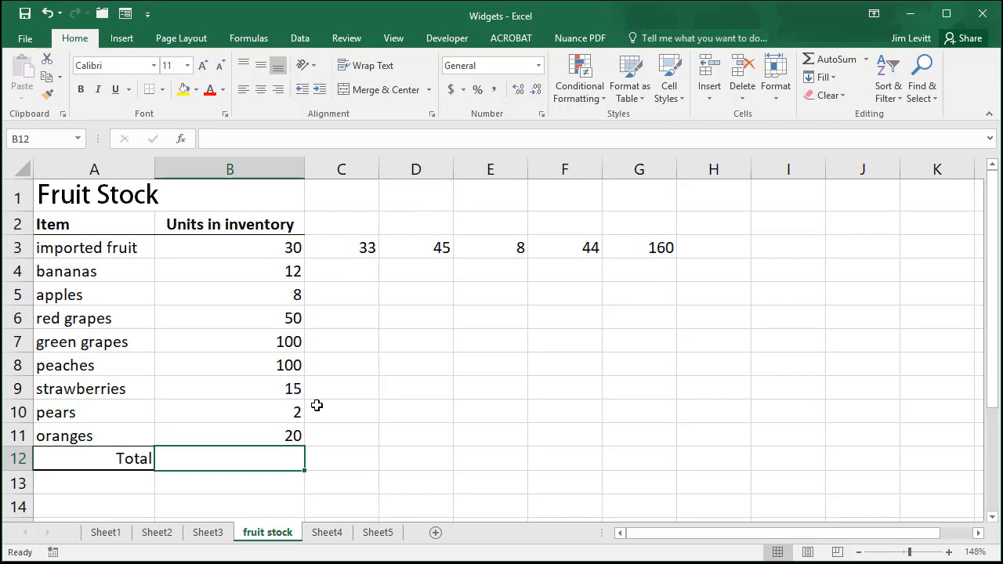
pyautogui.click(835, 63)
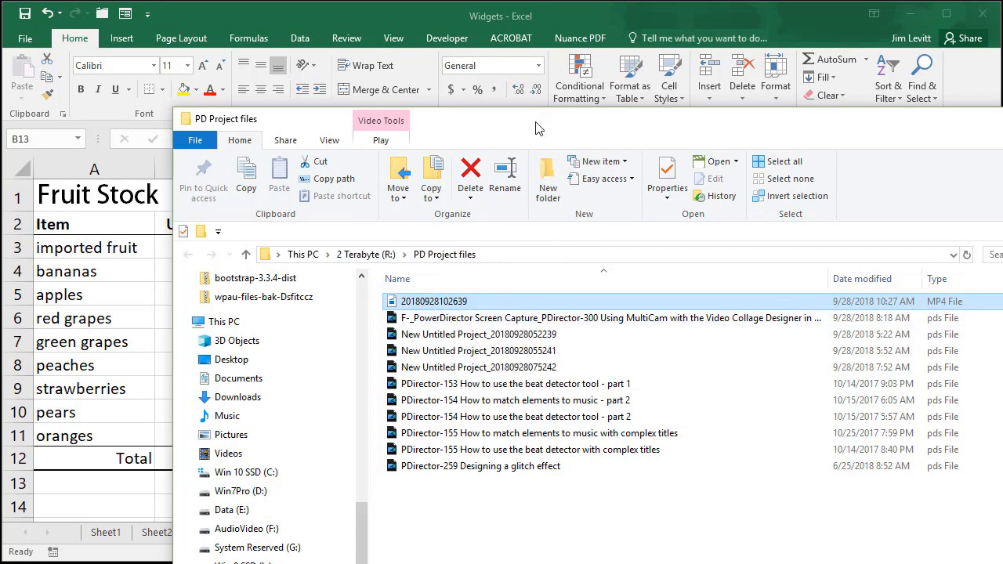
pyautogui.doubleClick(436, 305)
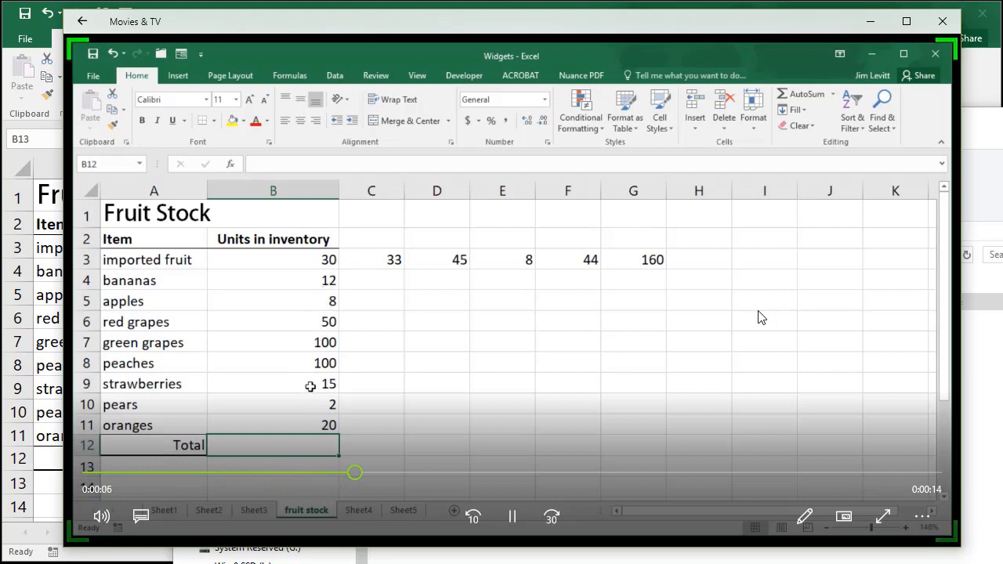
pyautogui.hotkey('alt', 'F4')
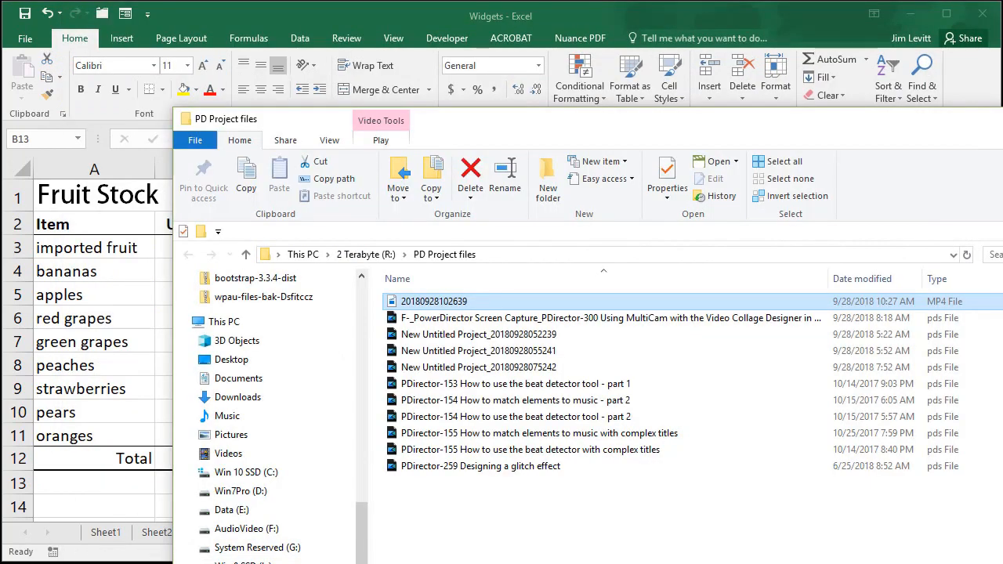